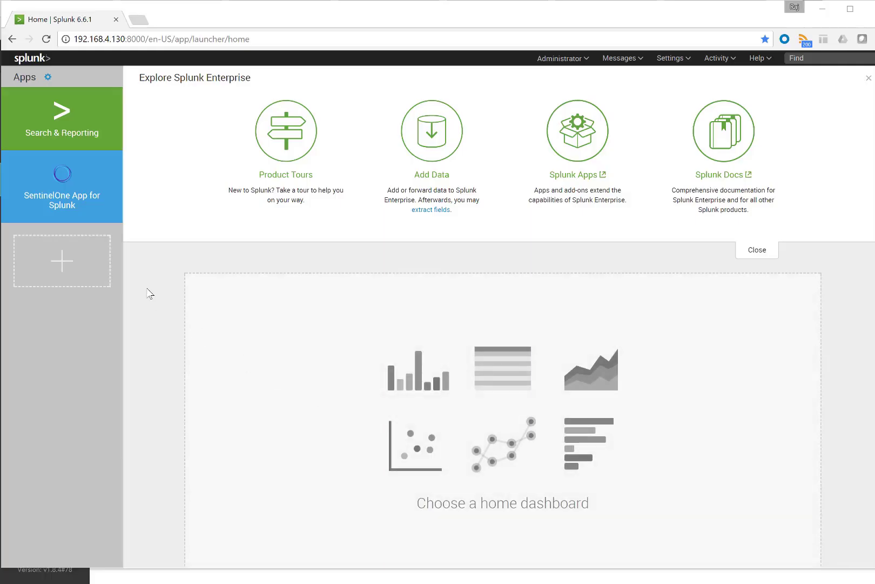
Step: Filter the Threat dashboard to Raj Test and open DESKTOP-486NBKA's first threat in SentinelOne
click(74, 197)
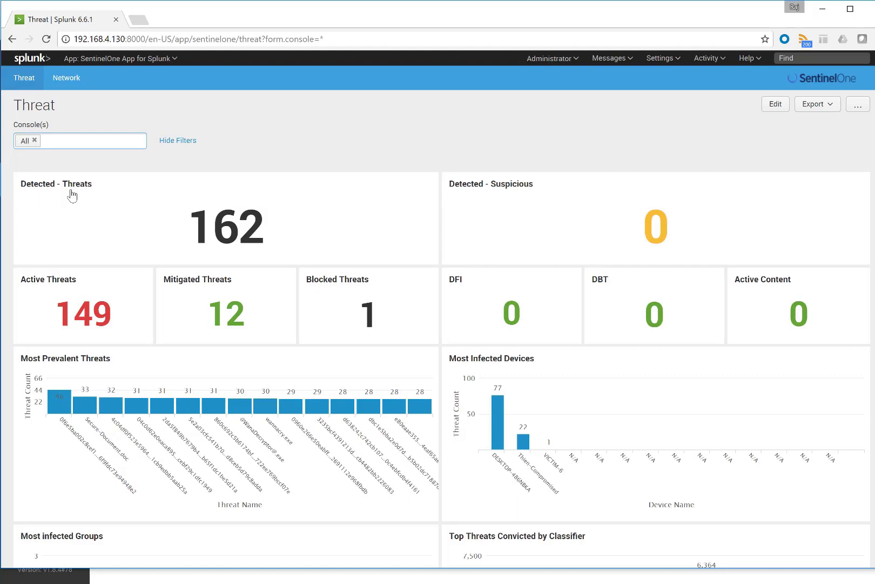
scroll(72, 195, down, 2)
scroll(71, 195, up, 2)
click(35, 142)
click(85, 140)
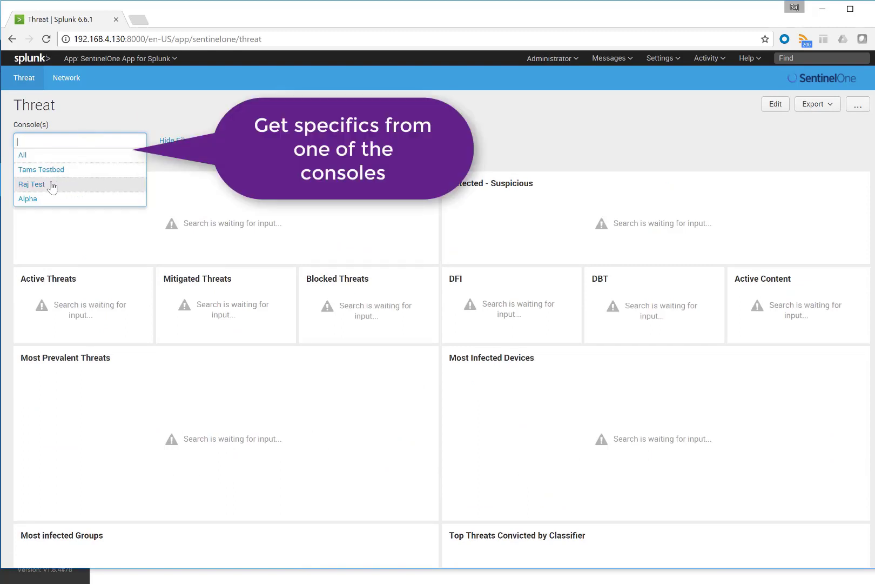
click(75, 184)
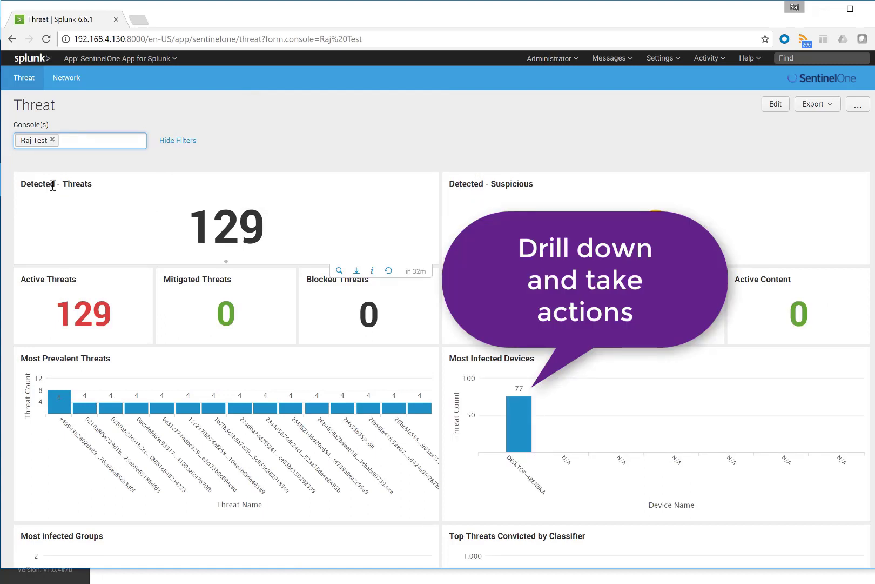
mouse_move(519, 424)
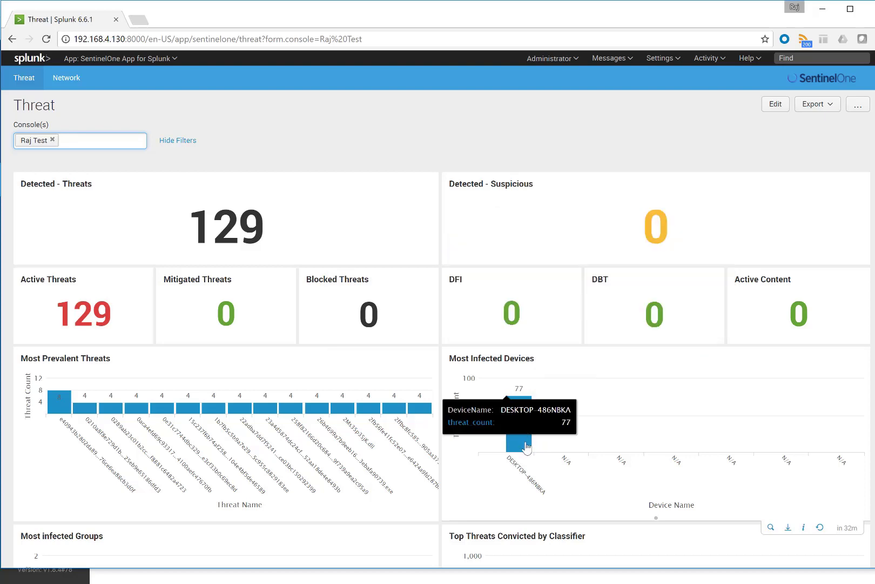
click(526, 446)
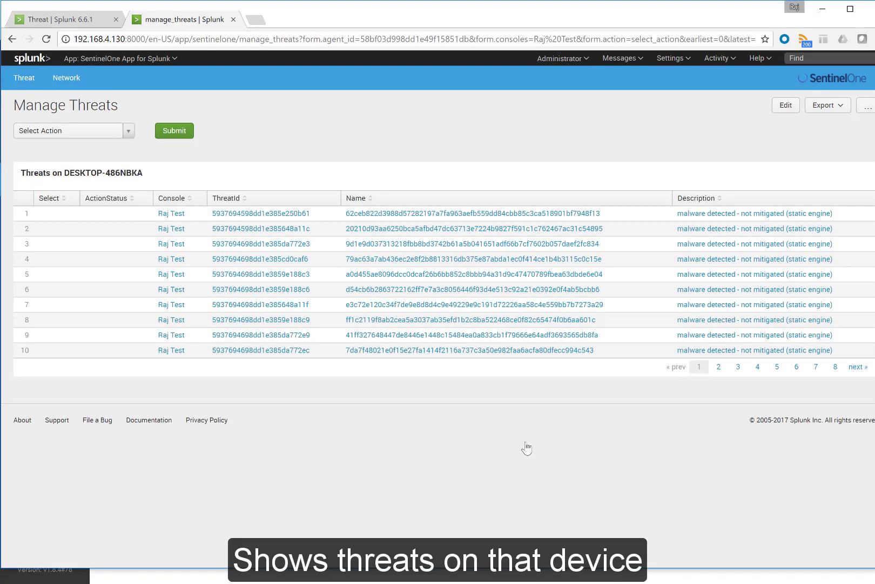
click(183, 214)
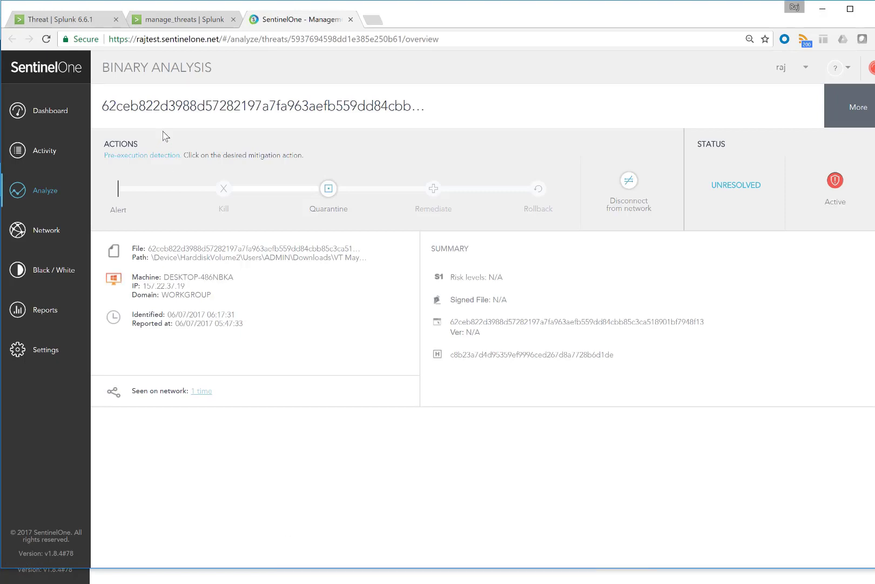
Step: Resolve the threats in rows 1, 4 and 8 of the DESKTOP-486NBKA list
click(178, 21)
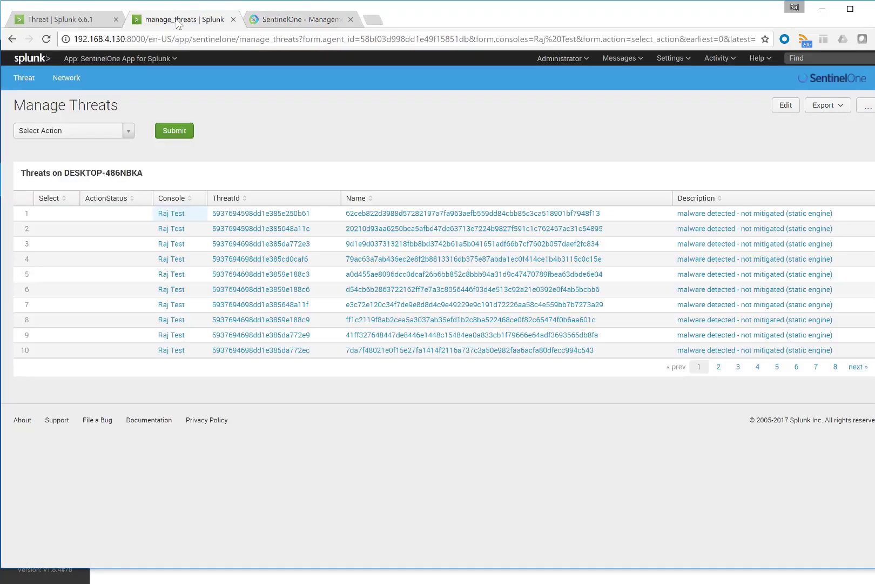
click(41, 214)
click(65, 261)
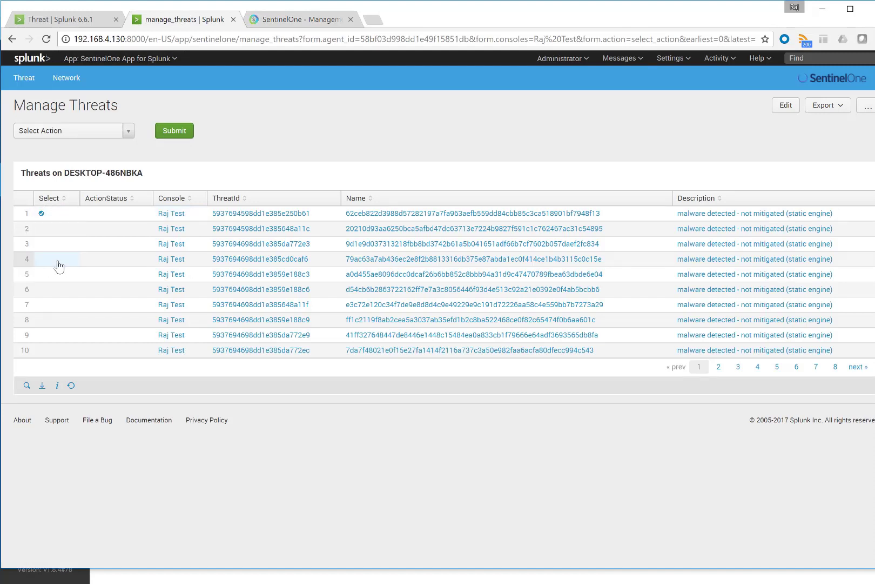
click(56, 321)
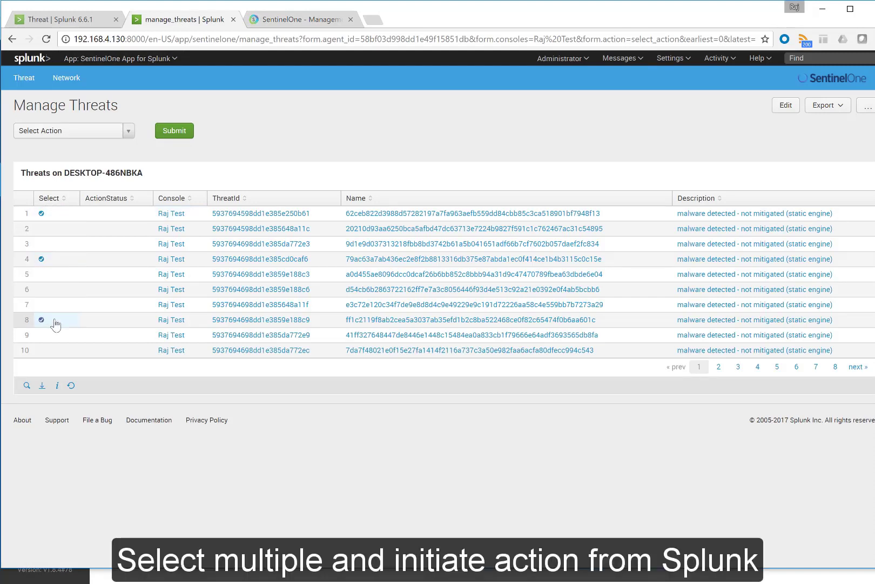
click(128, 132)
click(97, 191)
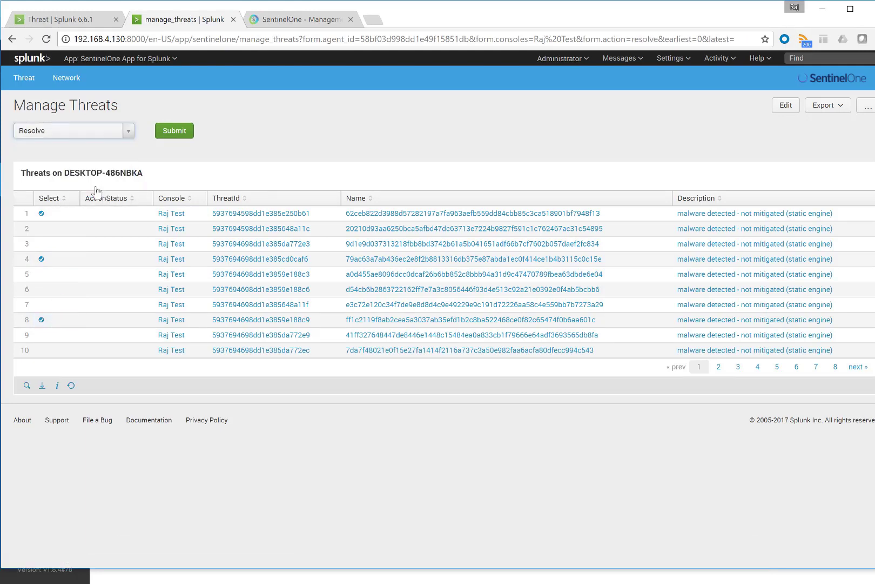
click(175, 130)
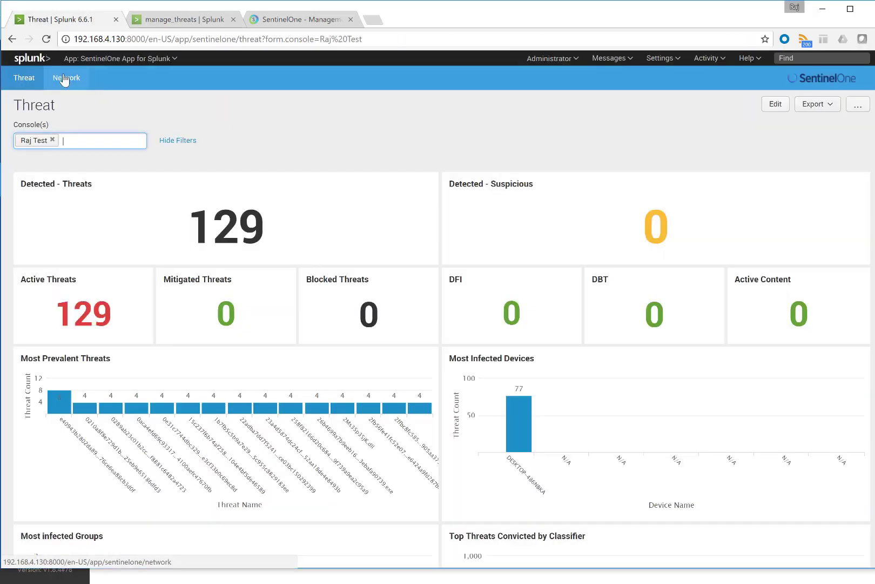
Step: Show the 3 agent events for version 1.8.4.3704 from the Network dashboard's Agent Versions chart
click(65, 77)
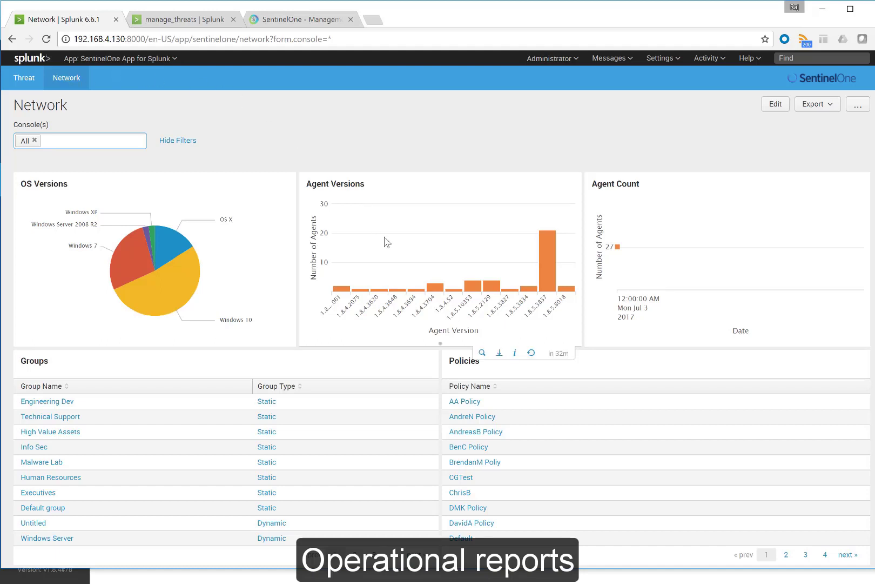
click(438, 293)
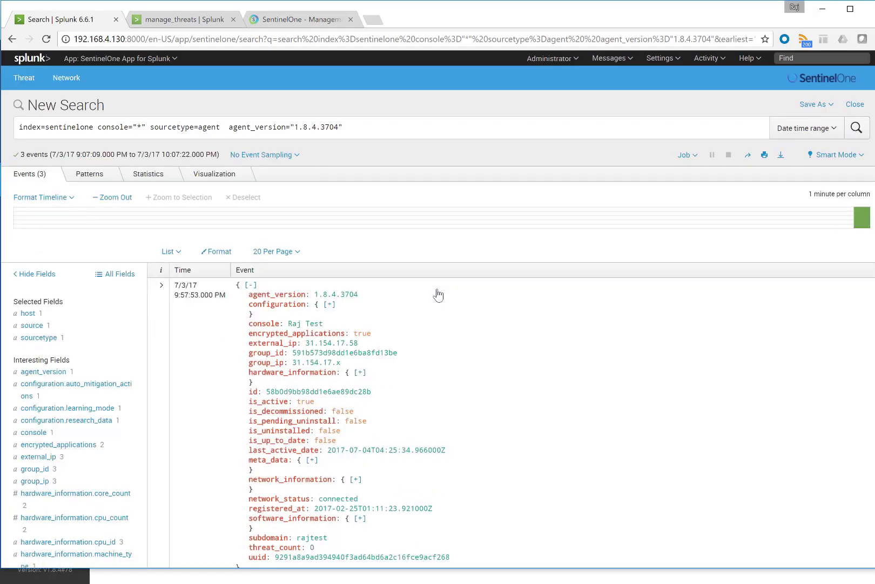
Step: Replace sourcetype agent with sourcetype="threat" and run the search, returning 14,006 events
double_click(207, 127)
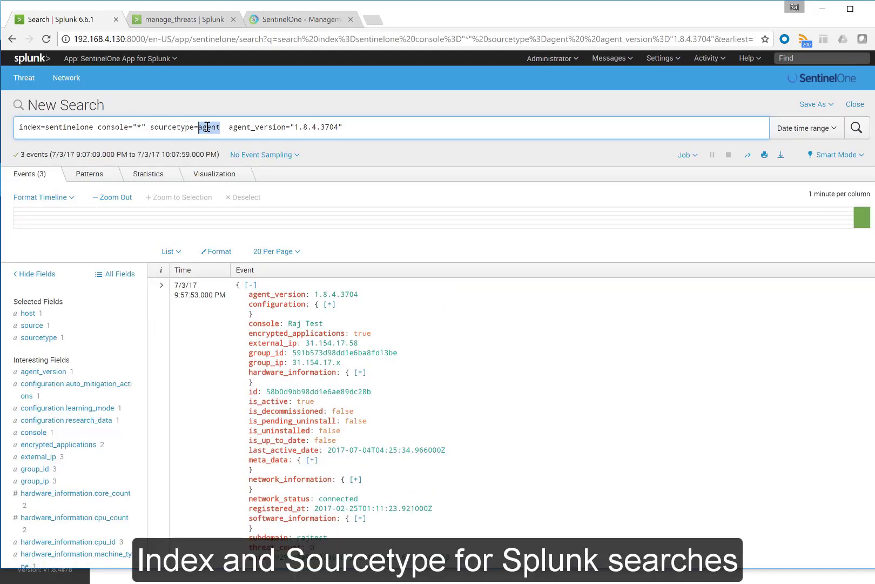
click(207, 127)
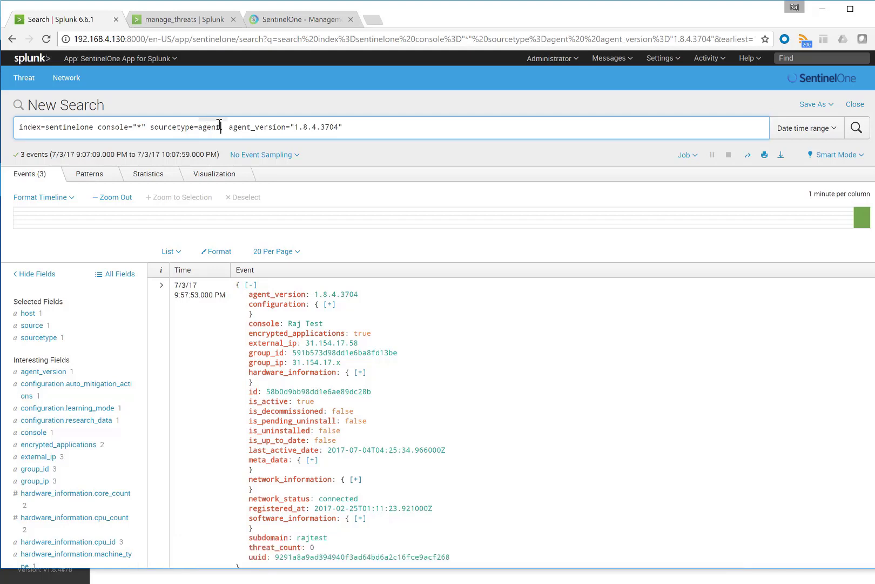
key(Delete)
key(Delete)
key(Delete)
key(BackSpace)
key(BackSpace)
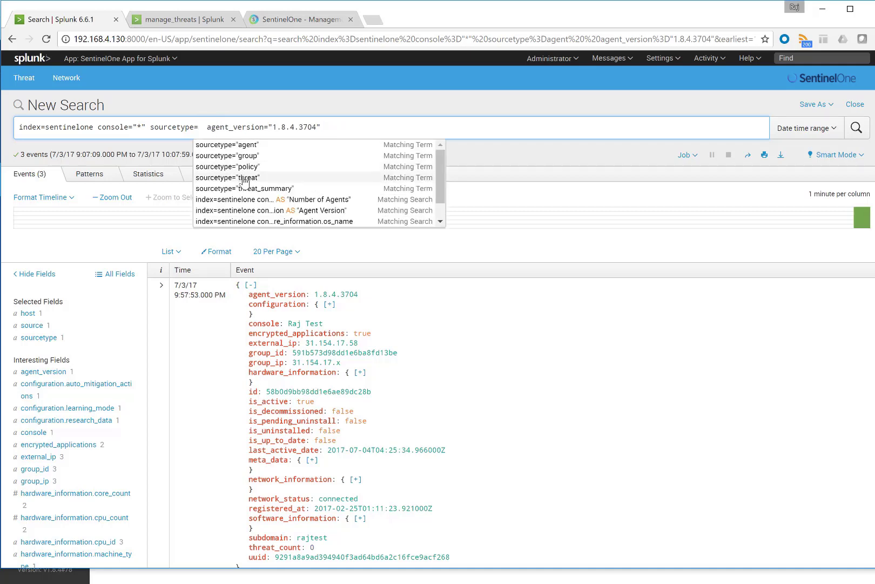
click(244, 178)
key(Return)
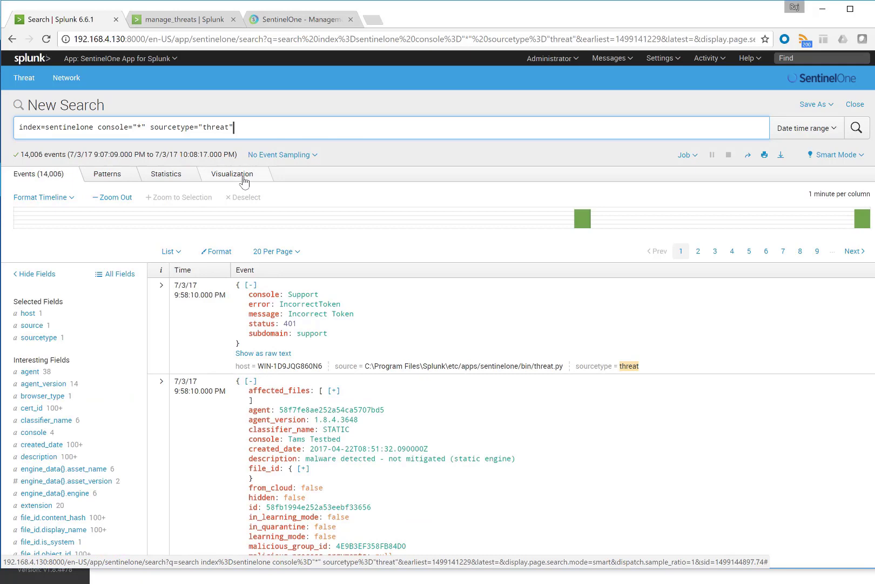
scroll(287, 225, down, 3)
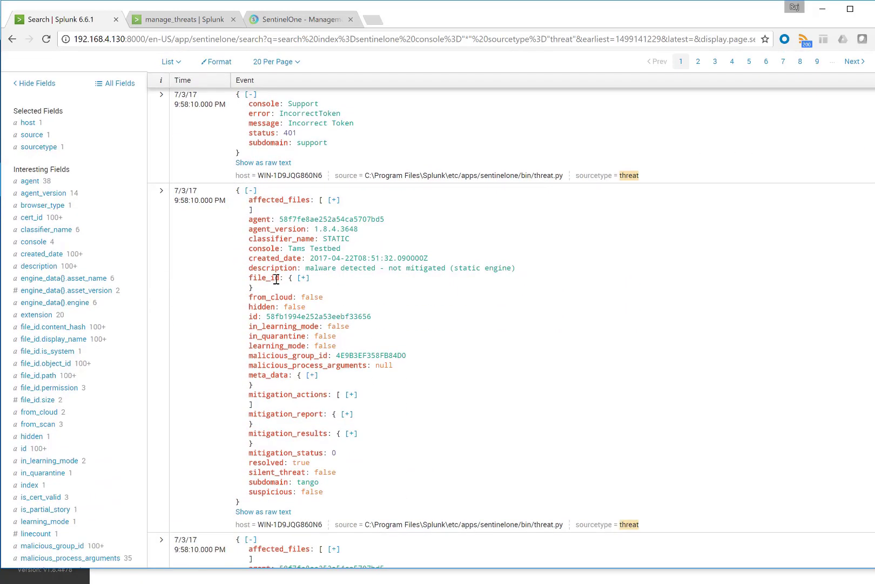